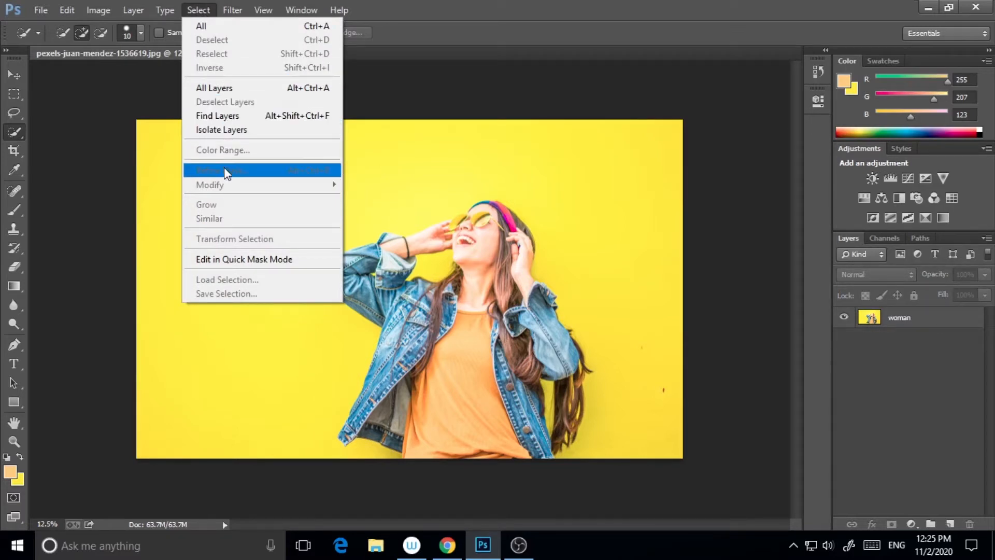
- Start a Color Range selection on the woman layer, using Sampled Colors, and sample the yellow background
{"action": "left_click", "coordinate": [911, 323]}
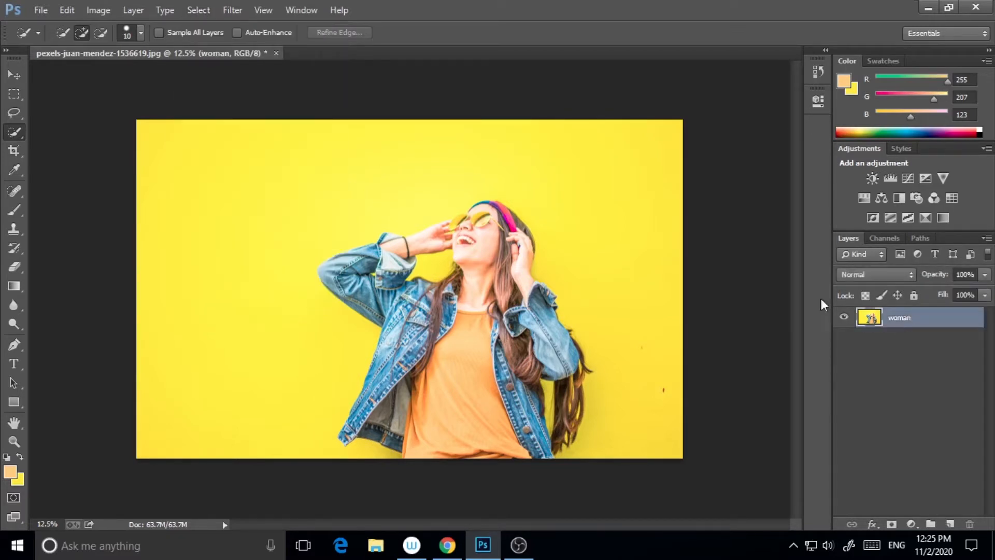
{"action": "left_click", "coordinate": [208, 15]}
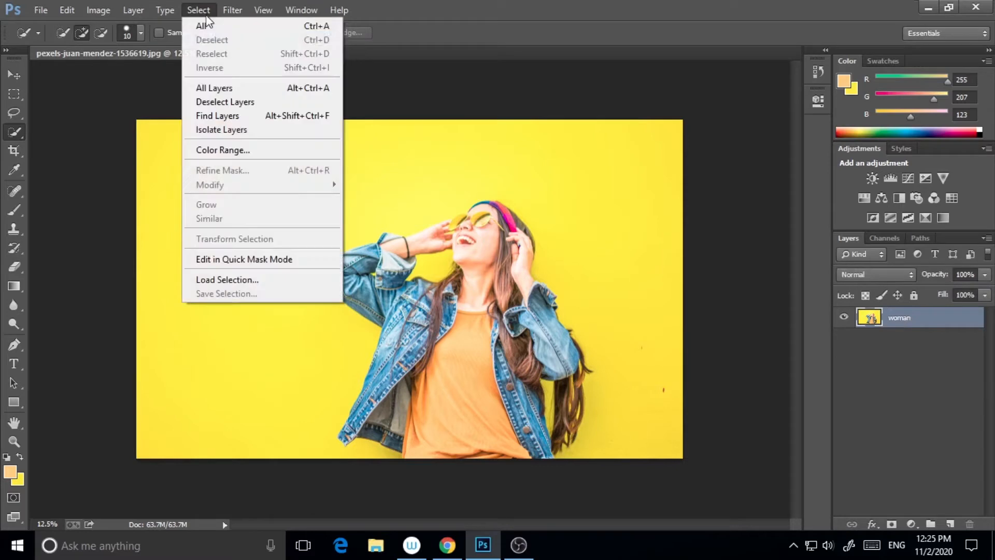
{"action": "left_click", "coordinate": [247, 151]}
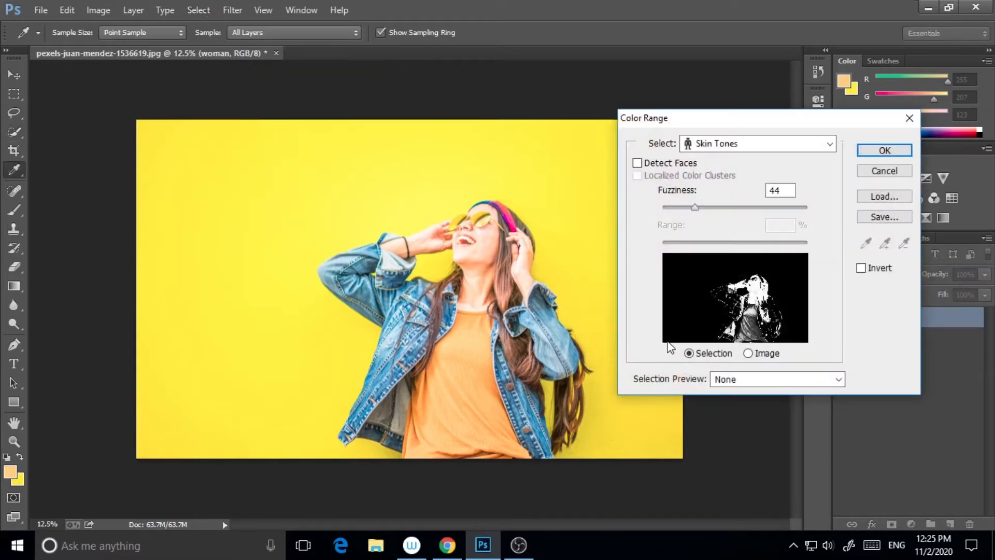
{"action": "left_click", "coordinate": [731, 150]}
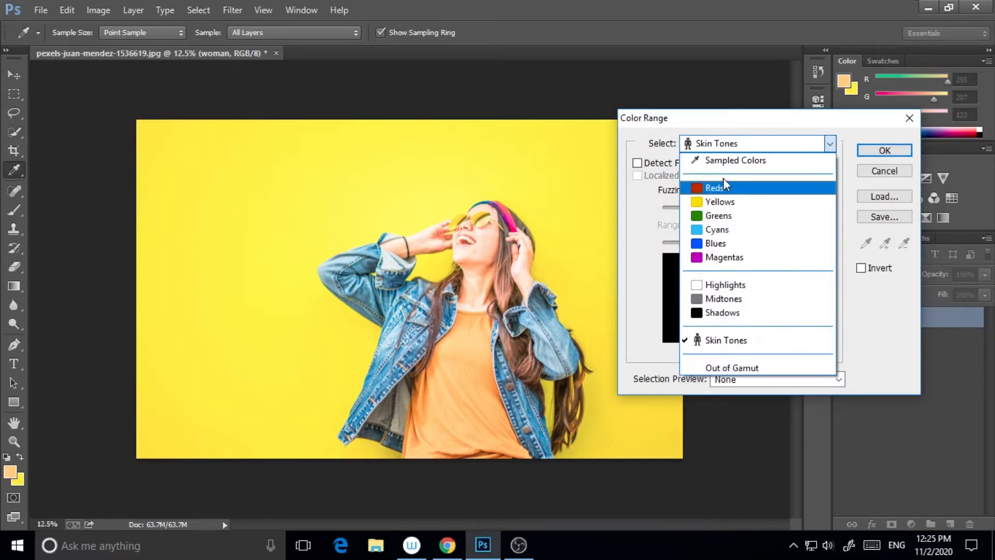
{"action": "left_click", "coordinate": [738, 161]}
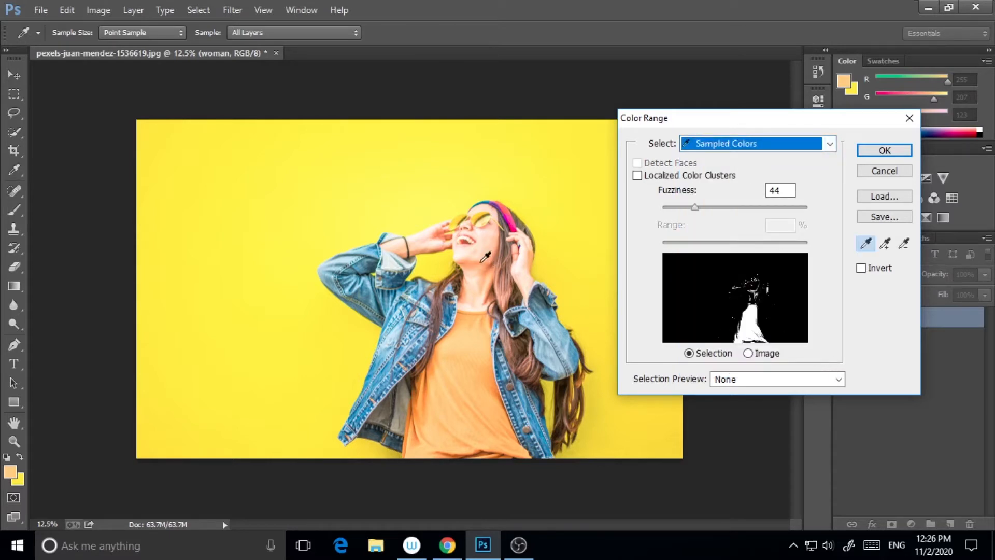
{"action": "left_click", "coordinate": [677, 402]}
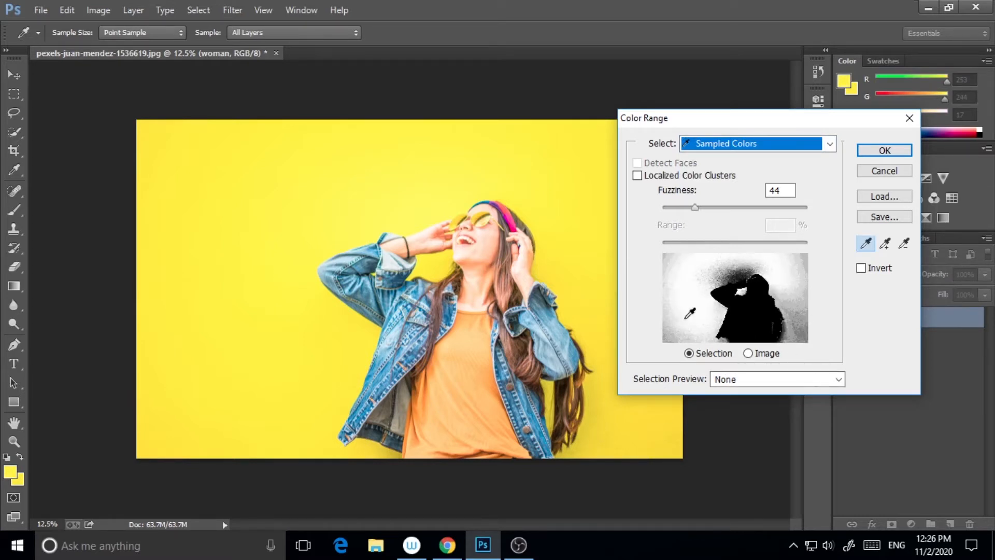
- Add the remaining yellow shades around the woman to the sampled colors and apply the background selection
{"action": "left_click", "coordinate": [886, 244]}
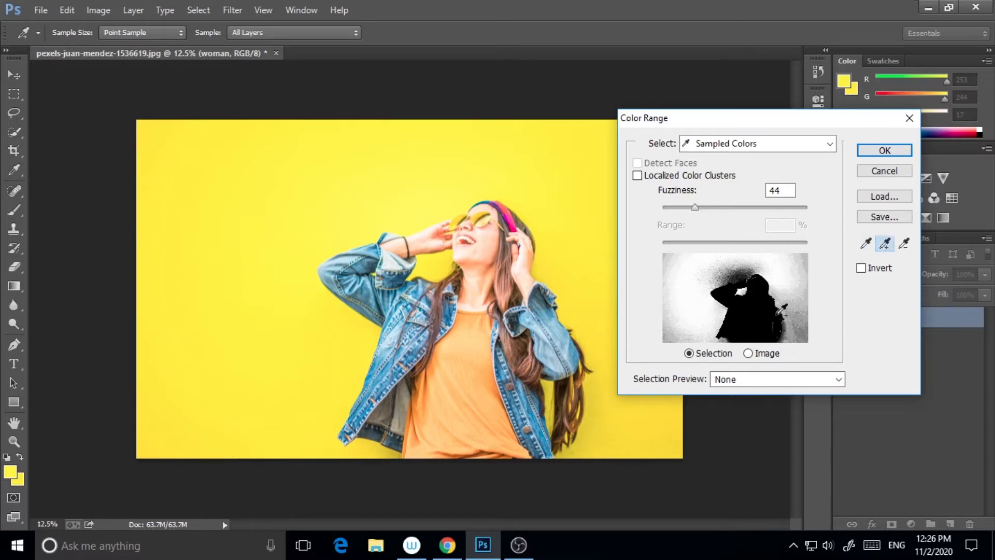
{"action": "left_click", "coordinate": [742, 269]}
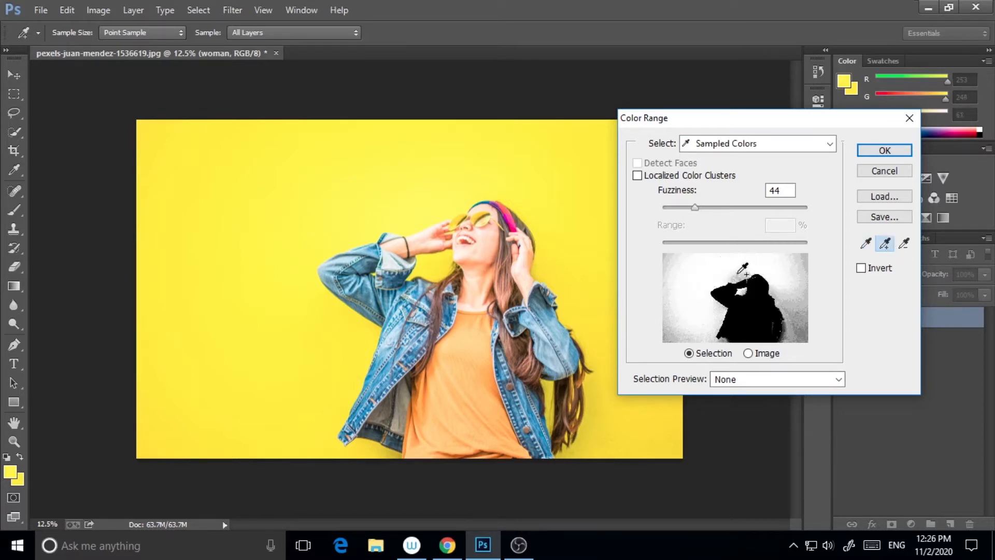
{"action": "left_click", "coordinate": [798, 259]}
{"action": "left_click", "coordinate": [795, 326]}
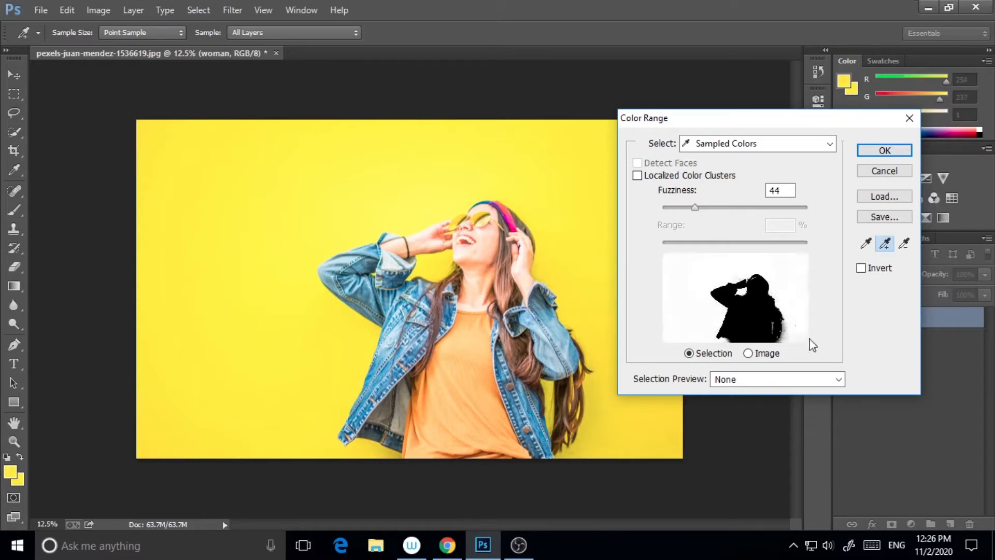
{"action": "left_click", "coordinate": [688, 340]}
{"action": "left_click", "coordinate": [729, 341]}
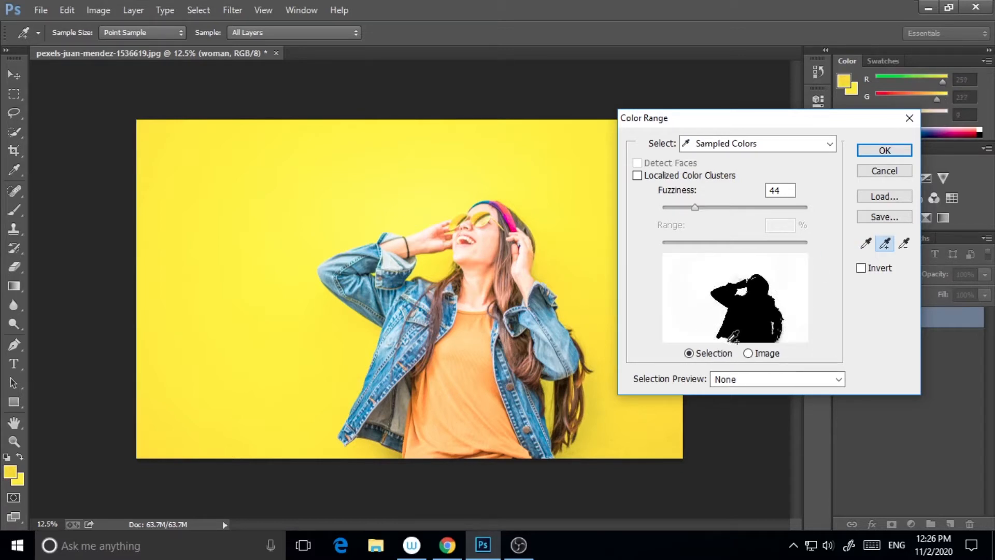
{"action": "left_click", "coordinate": [776, 325]}
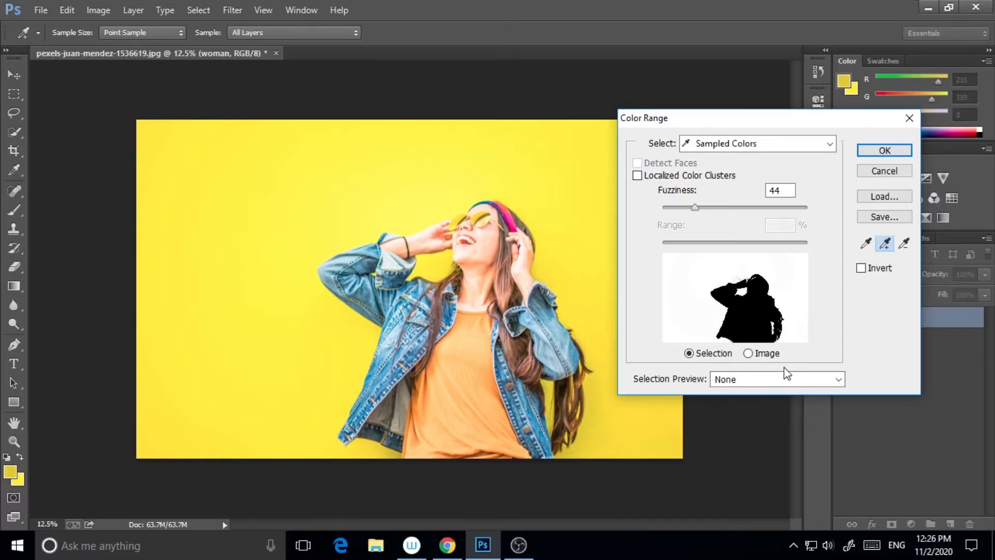
{"action": "left_click", "coordinate": [733, 341]}
{"action": "left_click", "coordinate": [791, 313]}
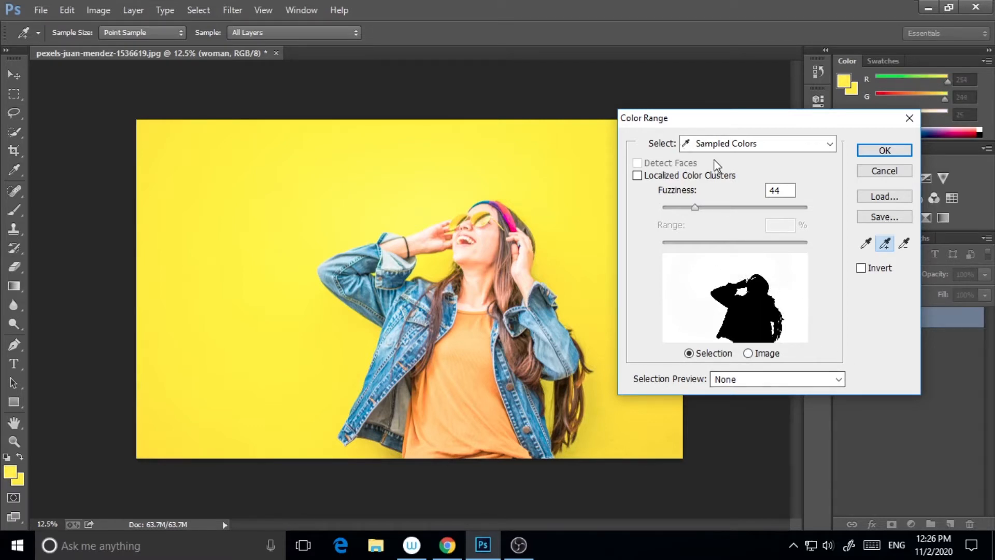
{"action": "left_click", "coordinate": [885, 150]}
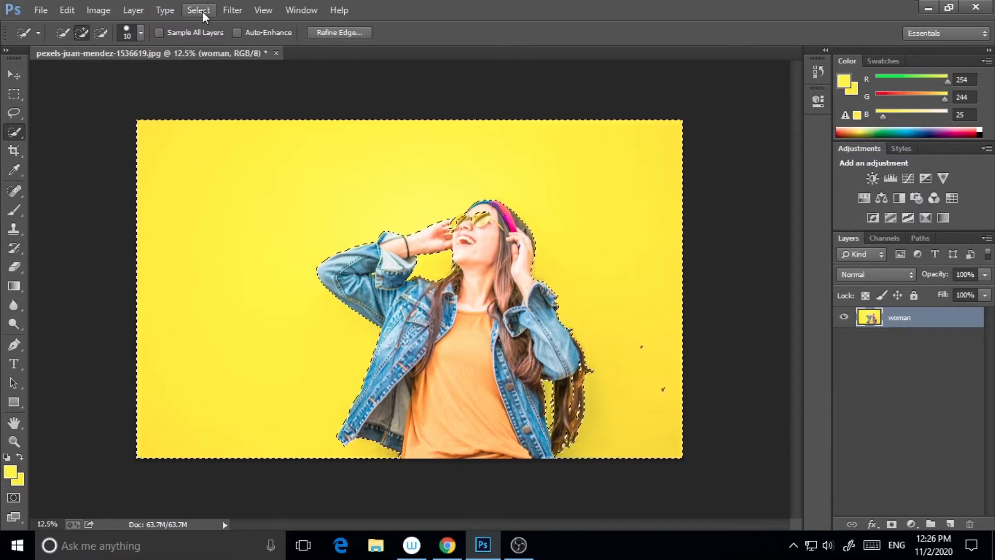
- Shift the selected background's hue to +103 with Hue/Saturation and clear the selection
{"action": "left_click", "coordinate": [99, 11]}
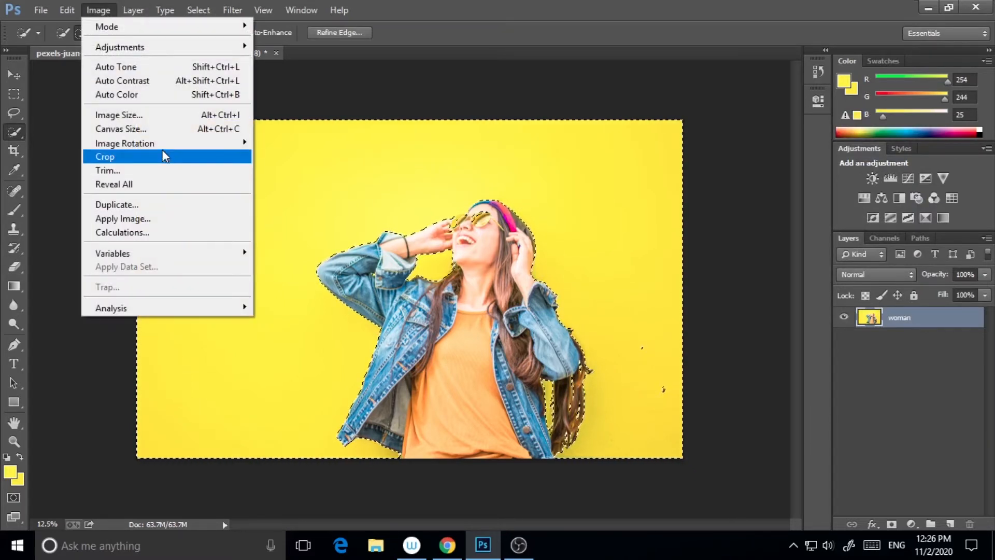
{"action": "mouse_move", "coordinate": [150, 47]}
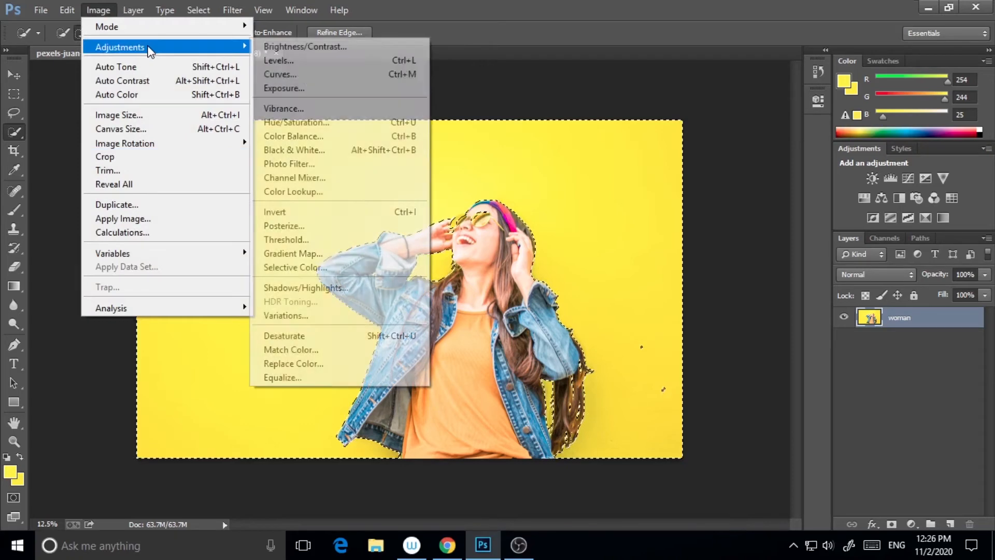
{"action": "left_click", "coordinate": [313, 124]}
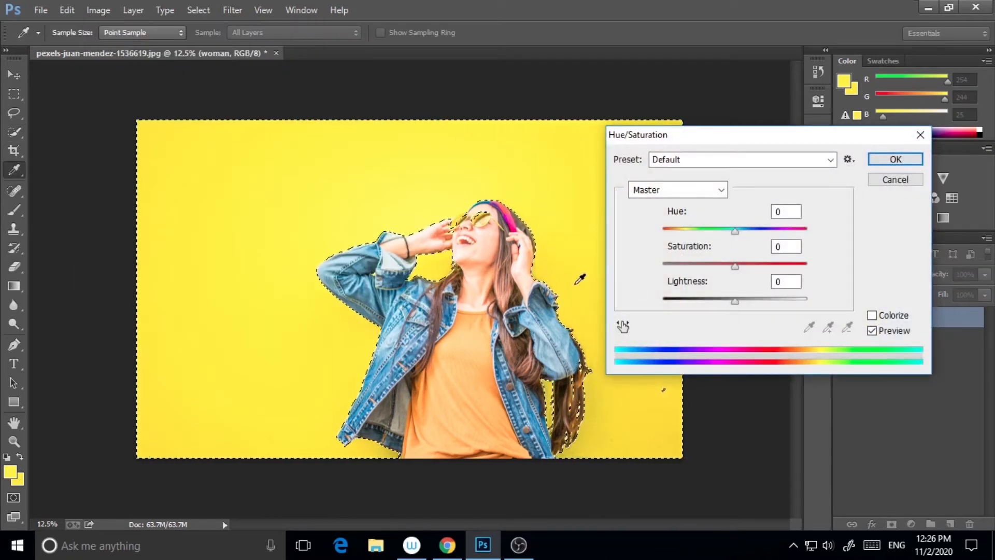
{"action": "left_click_drag", "start_coordinate": [735, 231], "coordinate": [788, 239]}
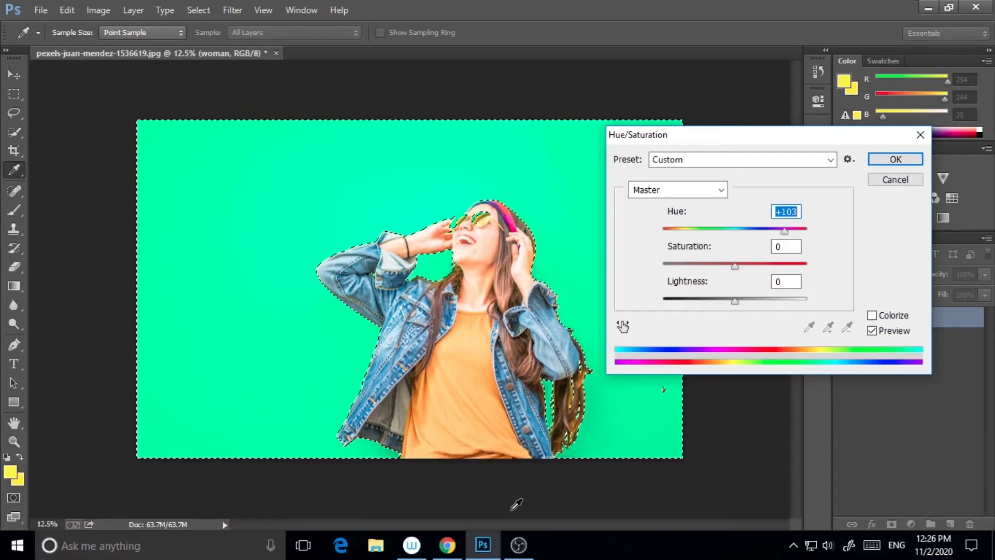
{"action": "left_click", "coordinate": [896, 159]}
{"action": "left_click", "coordinate": [199, 10]}
{"action": "left_click", "coordinate": [224, 44]}
- Select the woman's skin with Color Range, using Skin Tones with Detect Faces on and fuzziness 17
{"action": "left_click", "coordinate": [14, 441]}
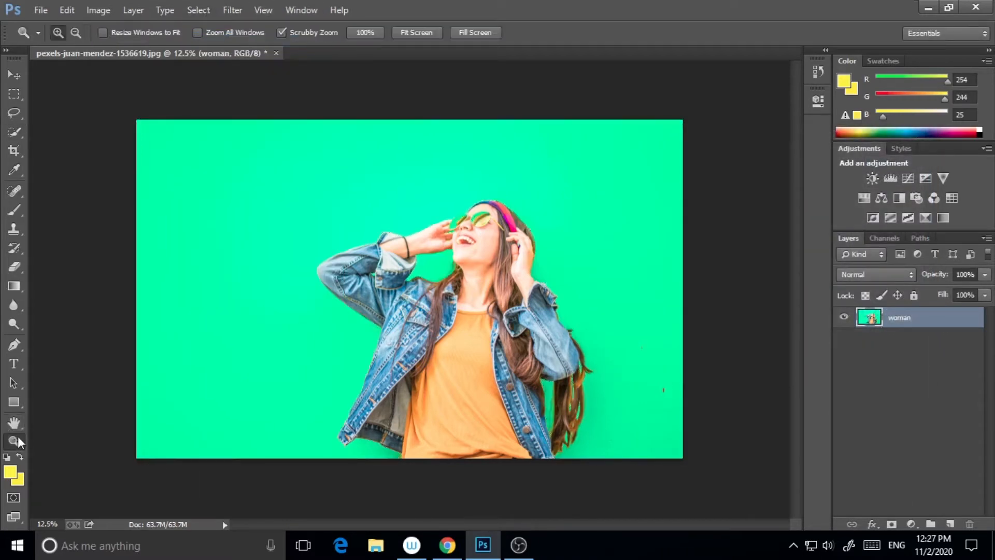
{"action": "left_click", "coordinate": [492, 295]}
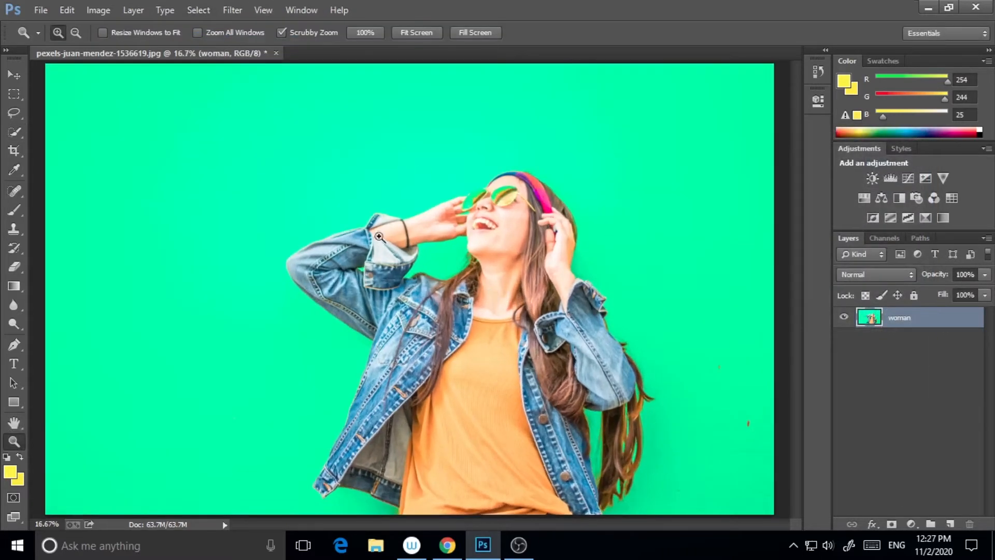
{"action": "left_click", "coordinate": [604, 362], "text": "alt"}
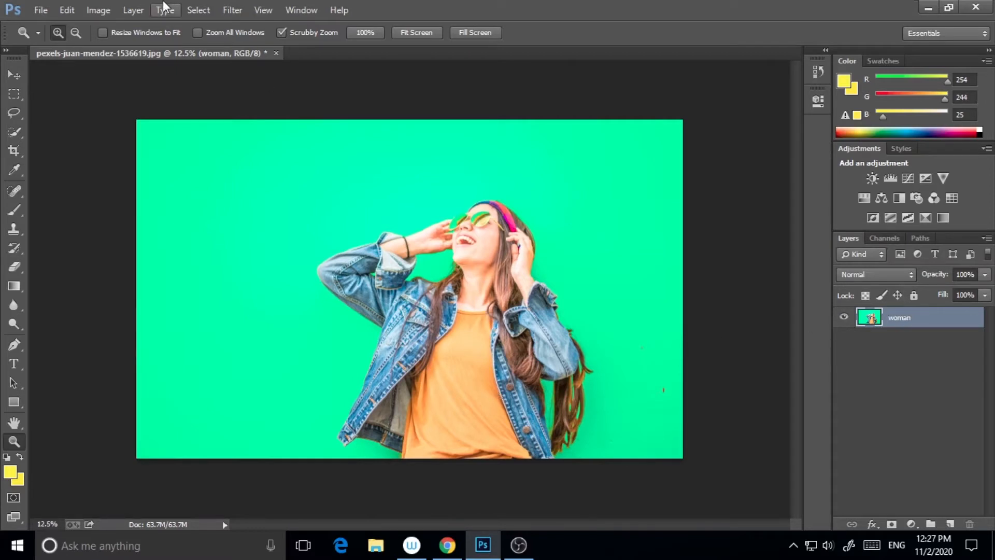
{"action": "left_click", "coordinate": [207, 16]}
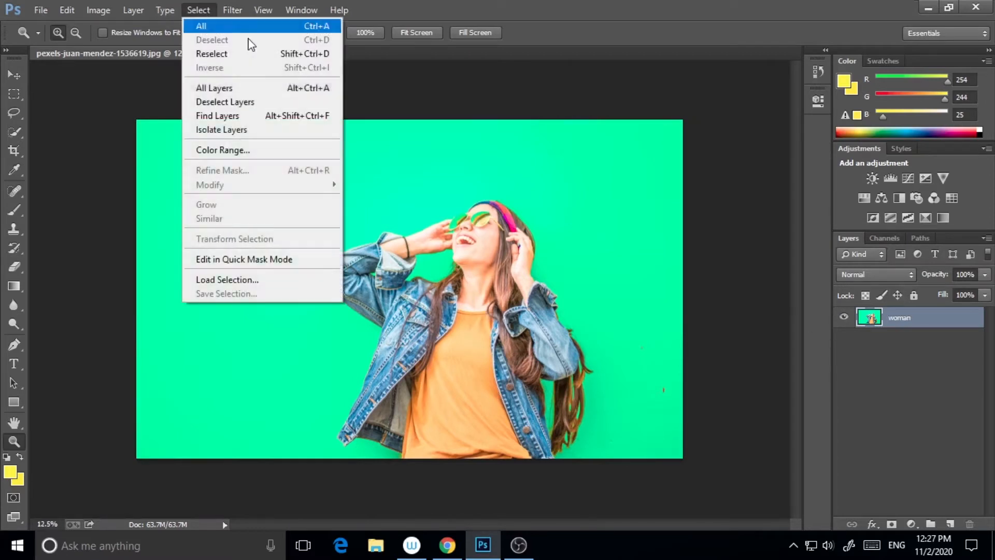
{"action": "left_click", "coordinate": [257, 152]}
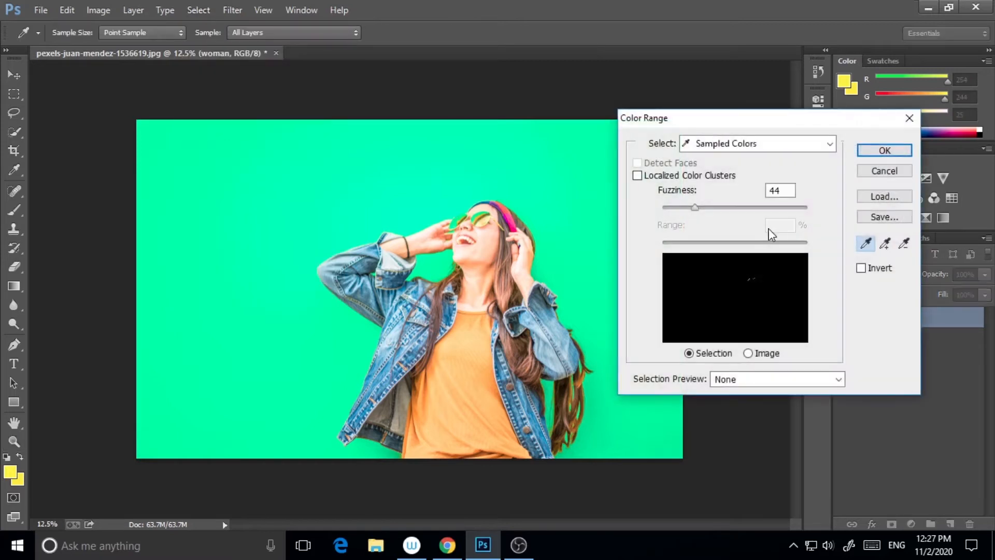
{"action": "left_click", "coordinate": [772, 147]}
{"action": "left_click", "coordinate": [738, 341]}
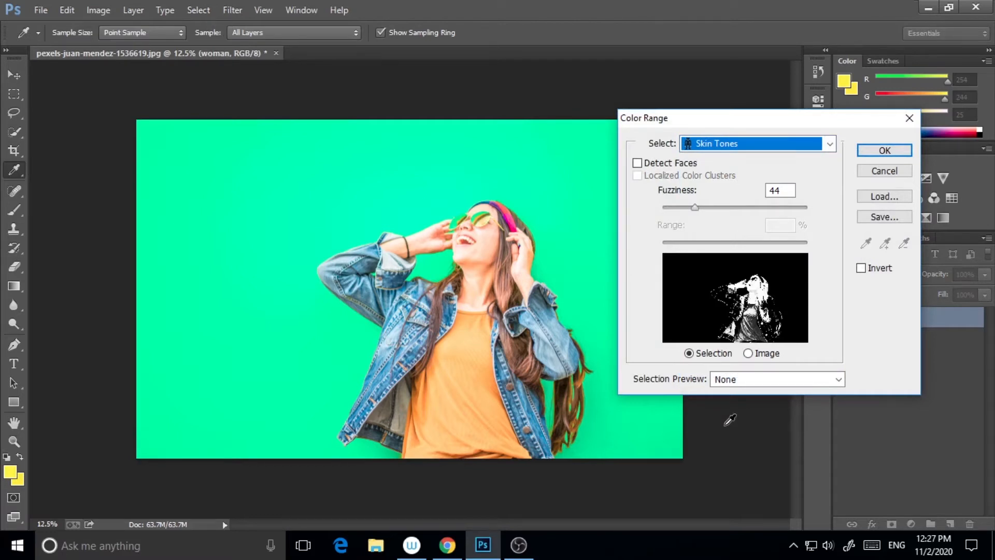
{"action": "left_click_drag", "start_coordinate": [695, 208], "coordinate": [667, 204]}
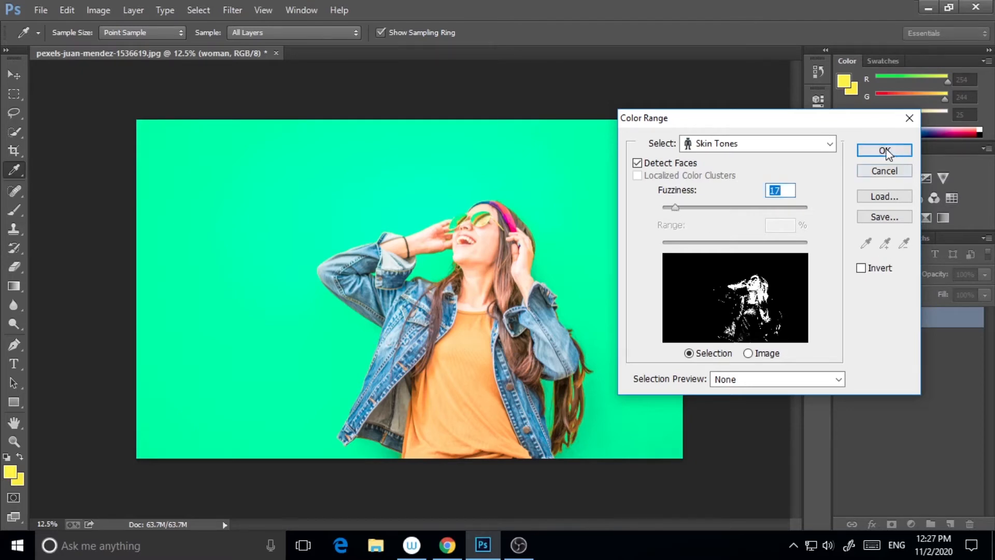
{"action": "left_click", "coordinate": [886, 151]}
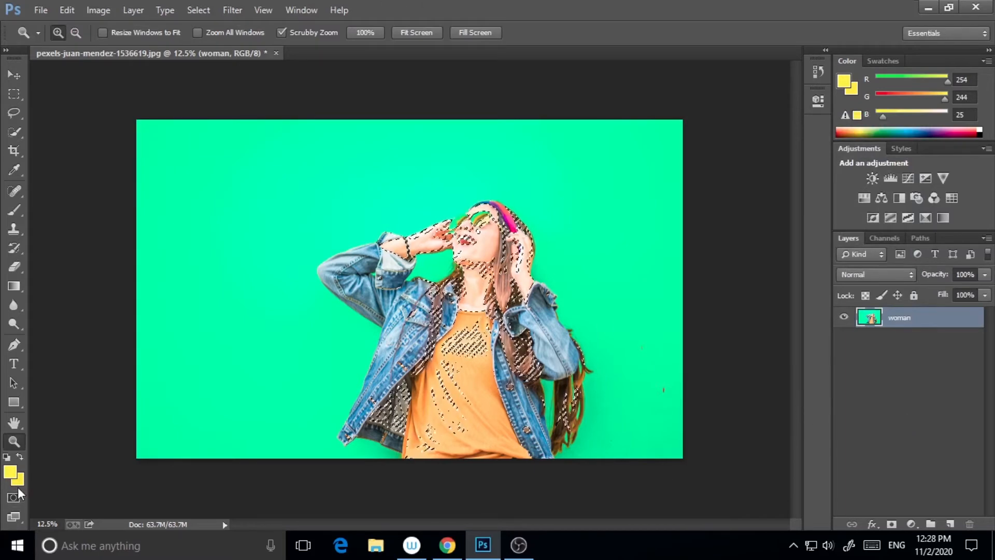
- Subtract the orange shirt from the skin selection using the Quick Selection tool with a size 60 brush
{"action": "left_click", "coordinate": [289, 360]}
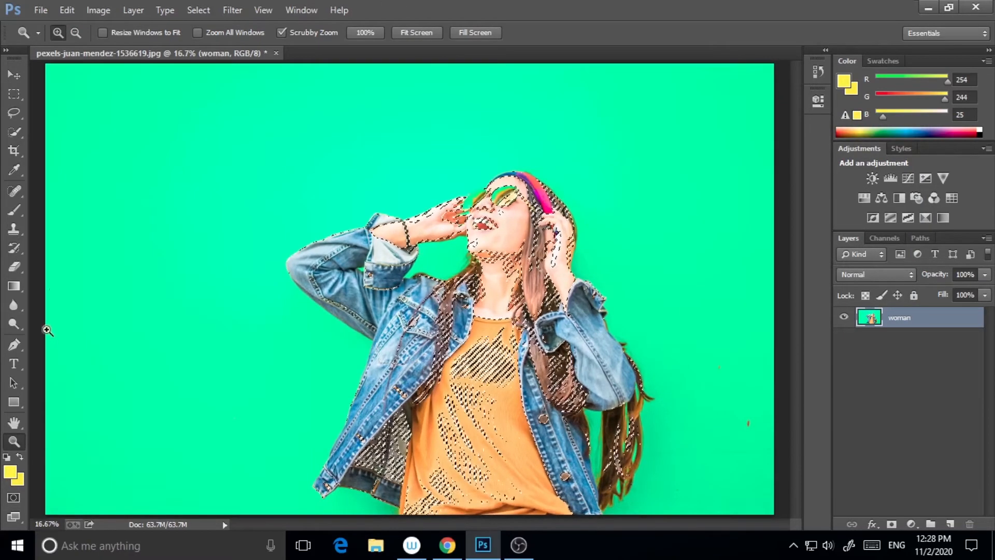
{"action": "left_click", "coordinate": [17, 133]}
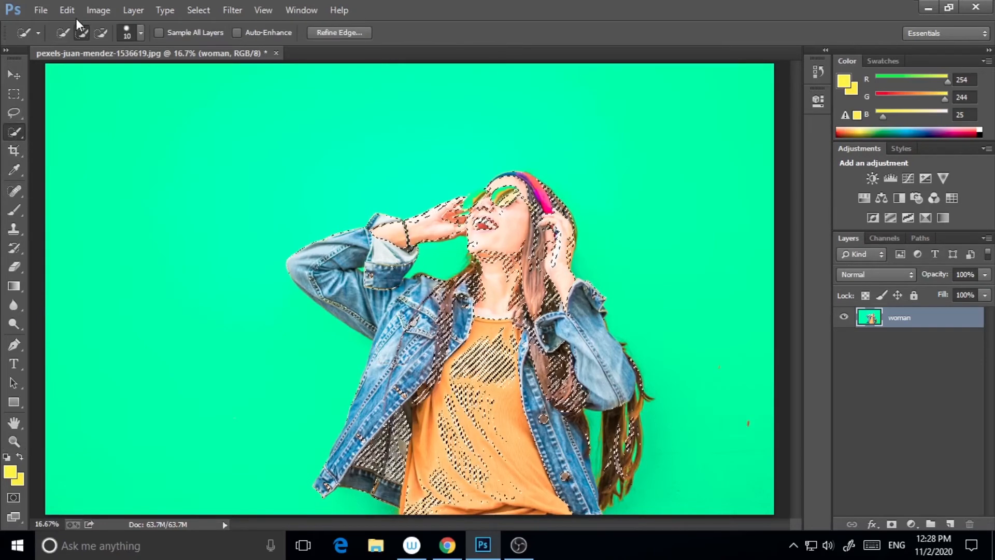
{"action": "left_click", "coordinate": [100, 33]}
{"action": "key", "text": "bracketright"}
{"action": "key", "text": "bracketright"}
{"action": "key", "text": "bracketright"}
{"action": "key", "text": "bracketright"}
{"action": "key", "text": "bracketright"}
{"action": "left_click", "coordinate": [466, 415]}
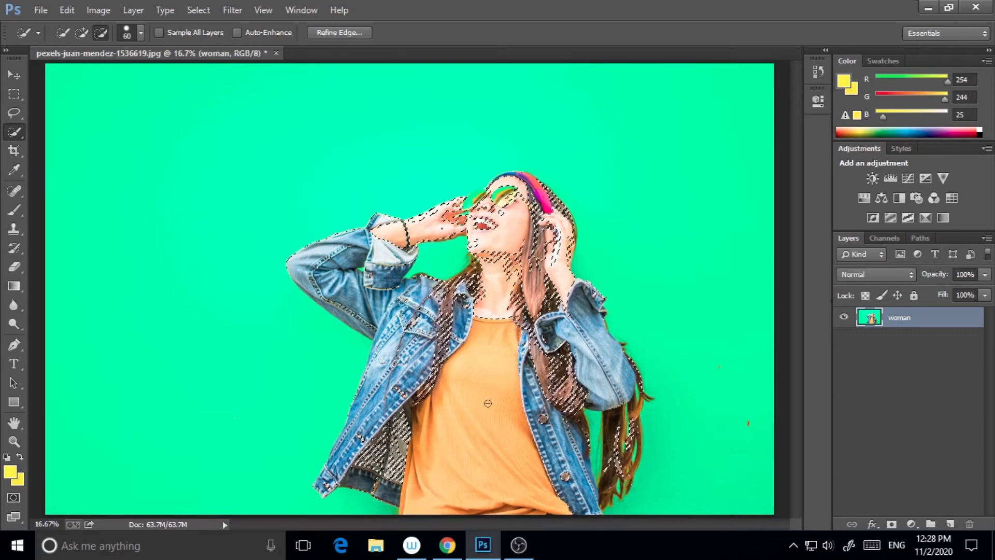
- Subtract the denim jacket and the long hair hanging over and beside it from the selection
{"action": "left_click_drag", "start_coordinate": [409, 401], "coordinate": [362, 450]}
{"action": "left_click_drag", "start_coordinate": [398, 317], "coordinate": [440, 335]}
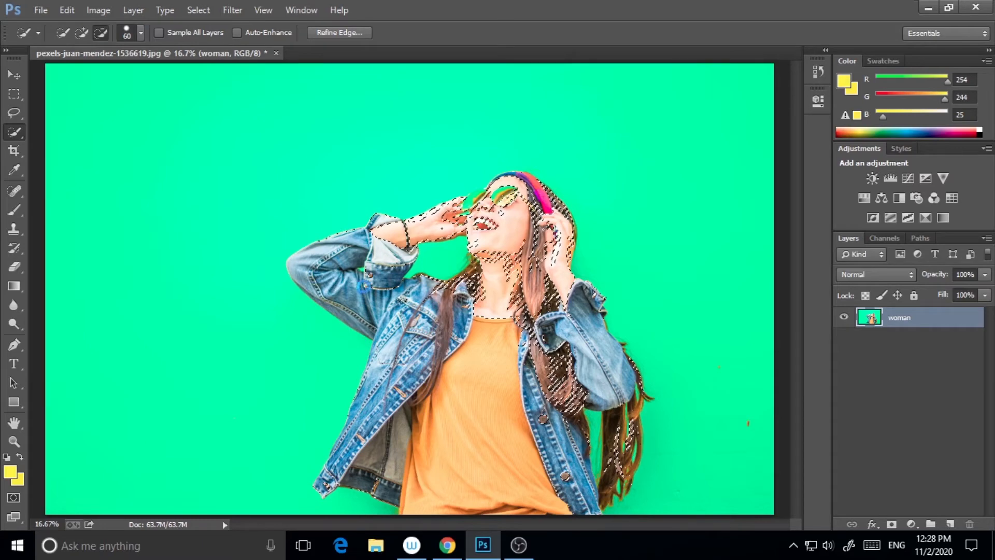
{"action": "mouse_move", "coordinate": [555, 364]}
{"action": "left_mouse_down"}
{"action": "mouse_move", "coordinate": [585, 448]}
{"action": "mouse_move", "coordinate": [580, 404]}
{"action": "mouse_move", "coordinate": [610, 423]}
{"action": "mouse_move", "coordinate": [635, 417]}
{"action": "left_mouse_up"}
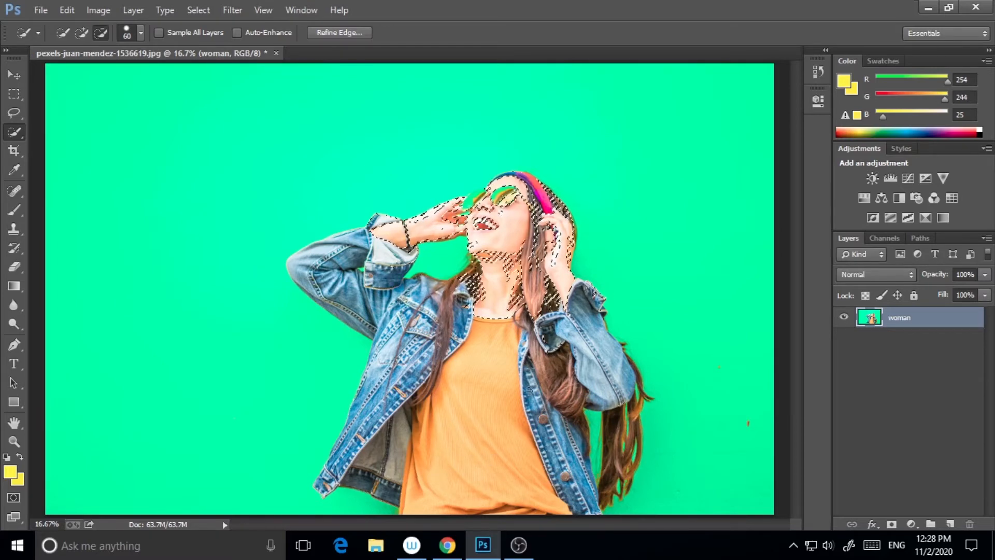
- Add the missing parts of the woman's face, neck and the raised hand beside her sunglasses to the selection
{"action": "left_click", "coordinate": [14, 441]}
{"action": "left_click", "coordinate": [505, 236]}
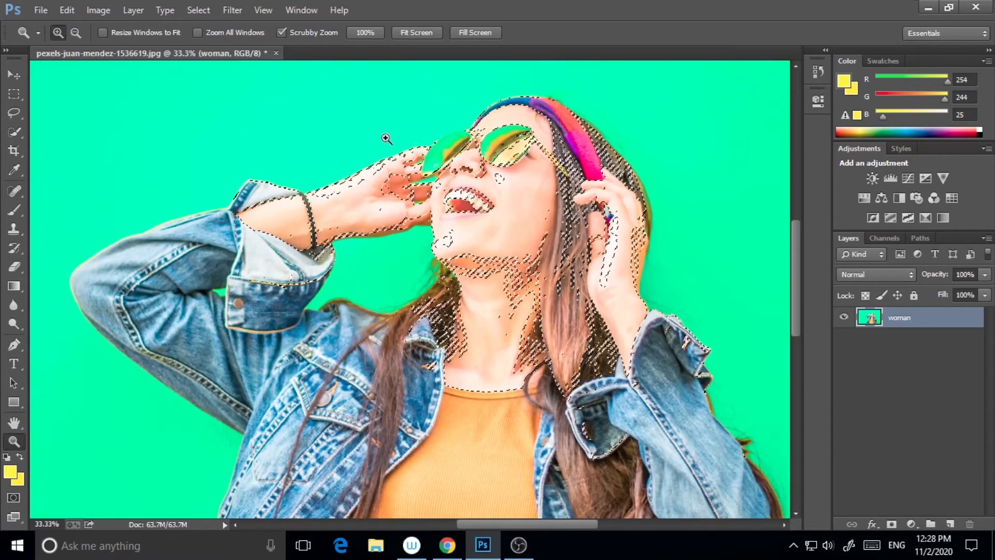
{"action": "left_click", "coordinate": [14, 132]}
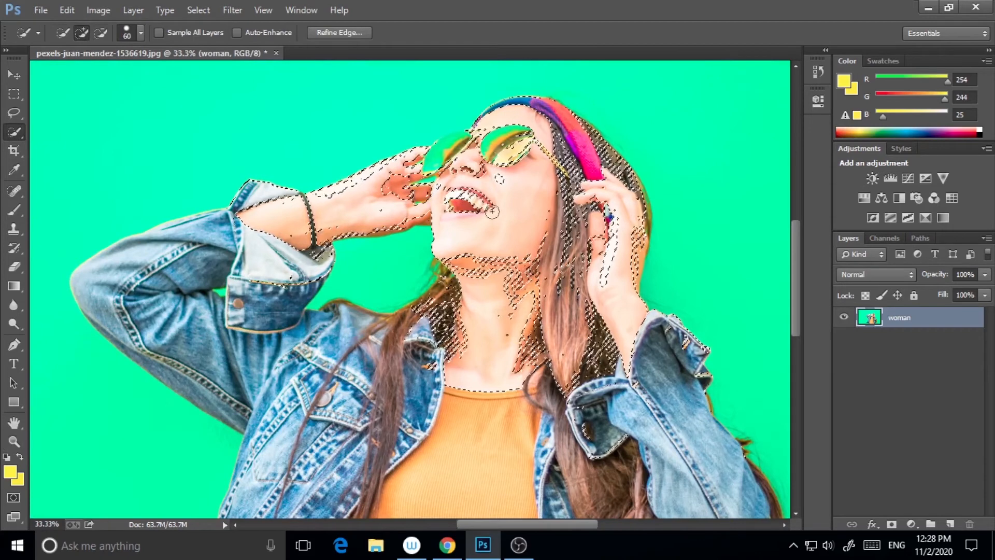
{"action": "mouse_move", "coordinate": [493, 176]}
{"action": "left_mouse_down"}
{"action": "mouse_move", "coordinate": [514, 198]}
{"action": "mouse_move", "coordinate": [506, 326]}
{"action": "left_mouse_up"}
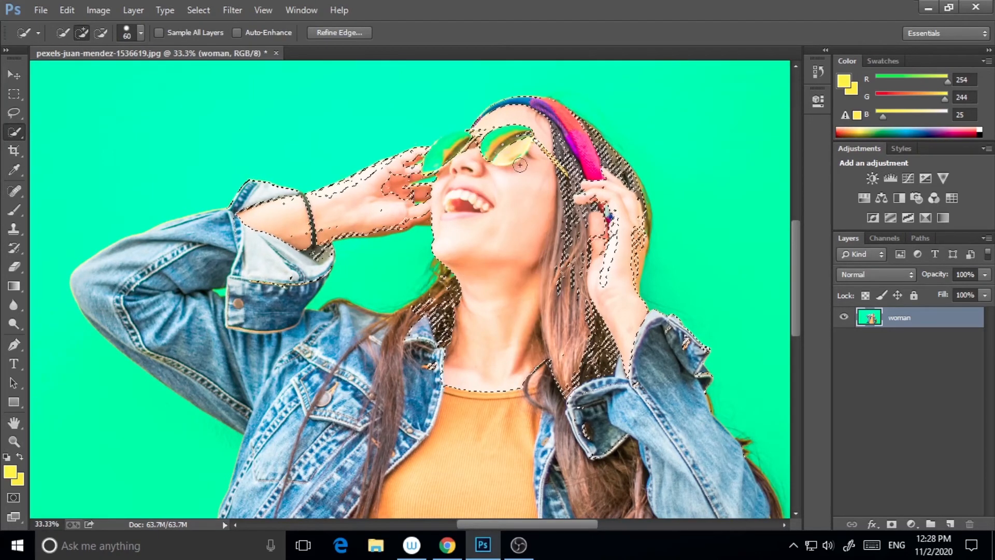
{"action": "left_click_drag", "start_coordinate": [421, 190], "coordinate": [311, 213]}
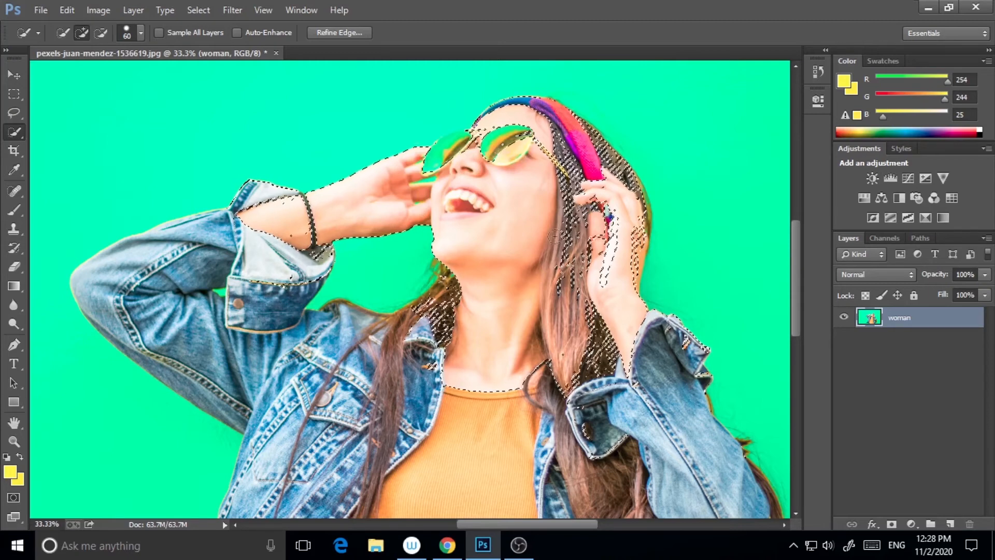
- With a size 30 brush, complete the selection of the hand beside the headband and remove the surrounding hair from it
{"action": "key", "text": "bracketleft"}
{"action": "key", "text": "bracketleft"}
{"action": "key", "text": "bracketleft"}
{"action": "left_click_drag", "start_coordinate": [598, 269], "coordinate": [646, 199]}
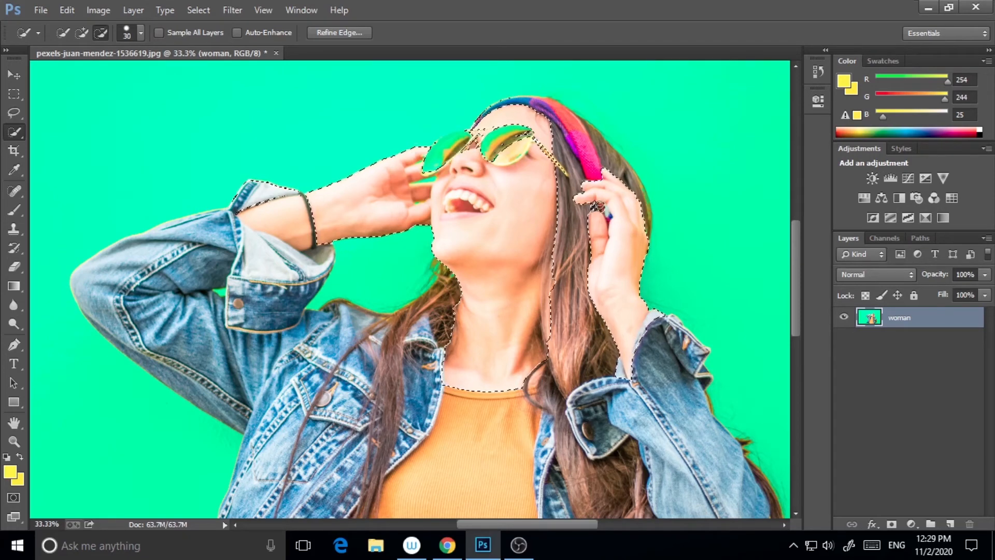
- Set the Quick Selection brush size to 20 for refining the skin selection around the ring on the raised hand
{"action": "key", "text": "bracketleft"}
{"action": "key", "text": "bracketleft"}
{"action": "left_click", "coordinate": [198, 9]}
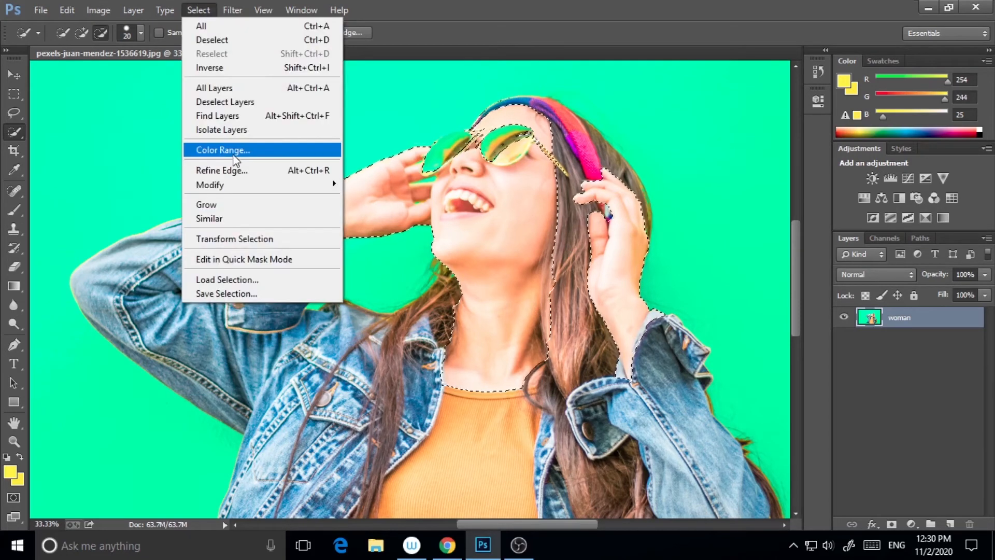
{"action": "mouse_move", "coordinate": [89, 7]}
{"action": "mouse_move", "coordinate": [155, 46]}
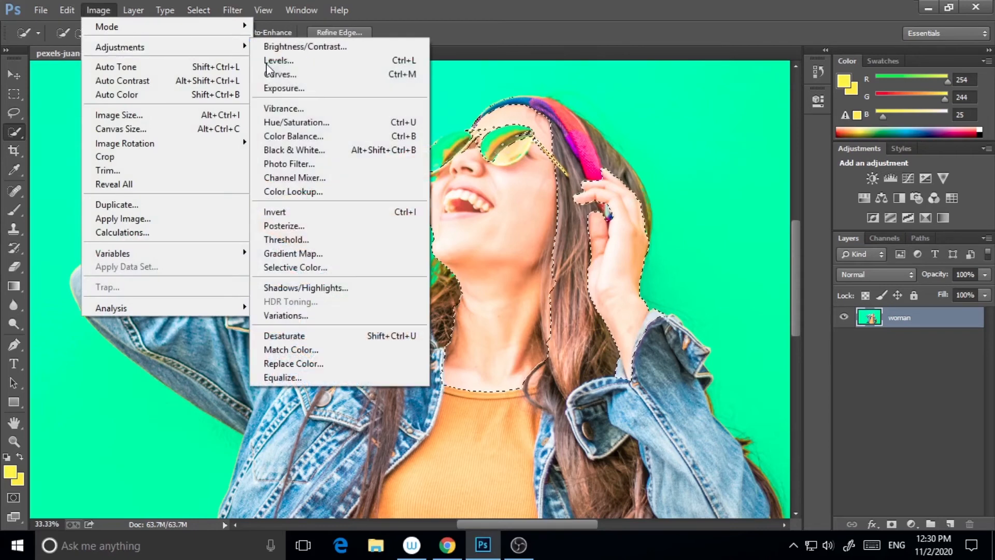
{"action": "left_click", "coordinate": [307, 123]}
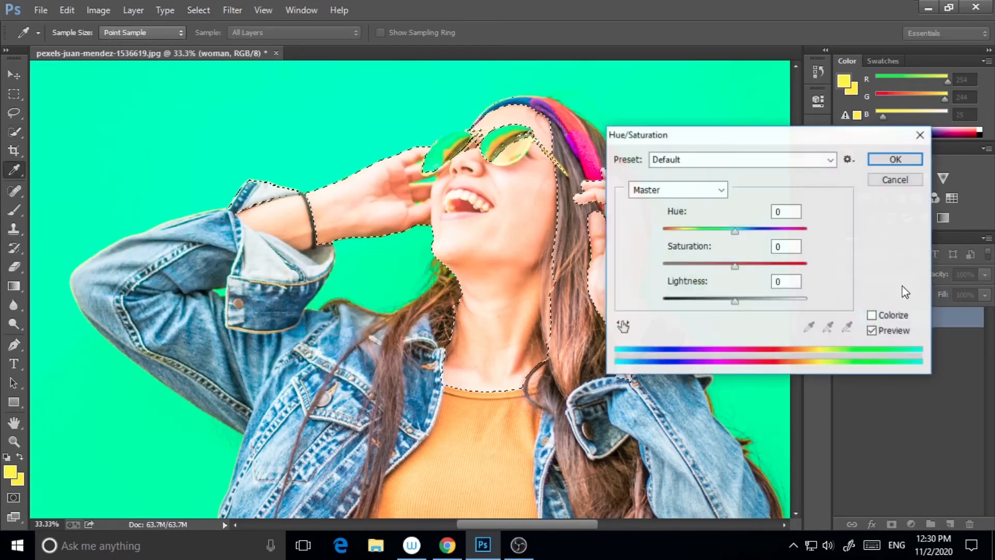
{"action": "left_click_drag", "start_coordinate": [735, 231], "coordinate": [706, 233]}
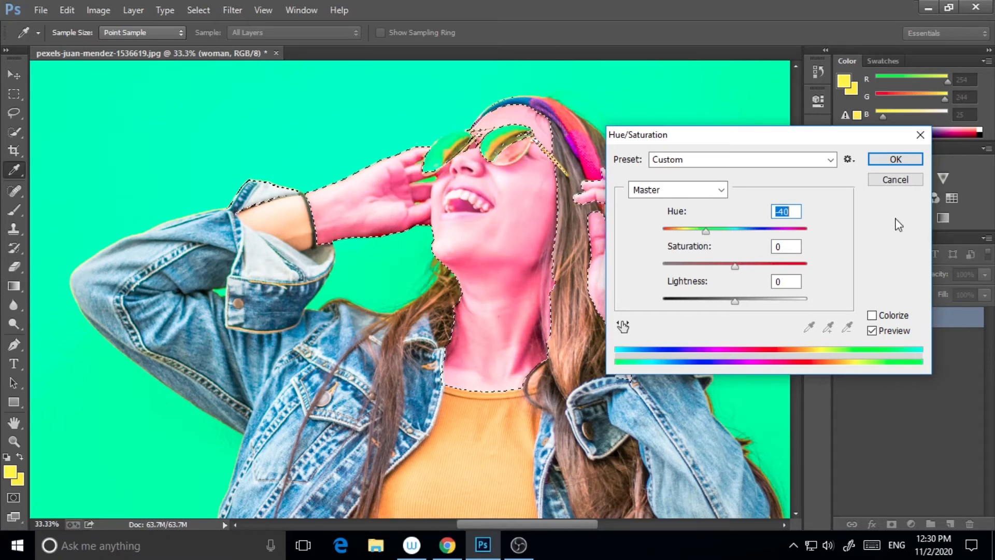
{"action": "left_click", "coordinate": [895, 181]}
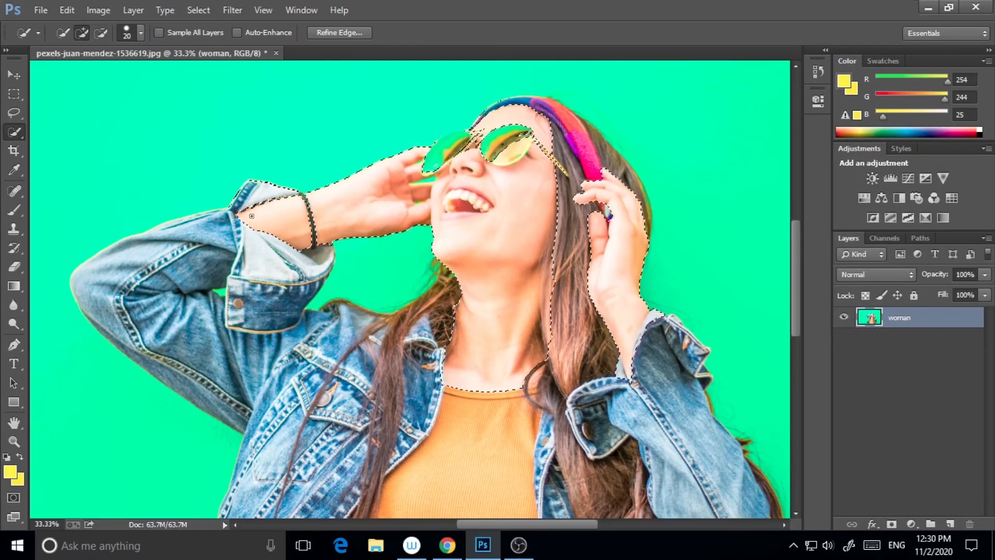
- Recolor the selected skin pink with a Hue/Saturation adjustment, setting Hue to -35 and Saturation to -5
{"action": "left_click", "coordinate": [198, 10]}
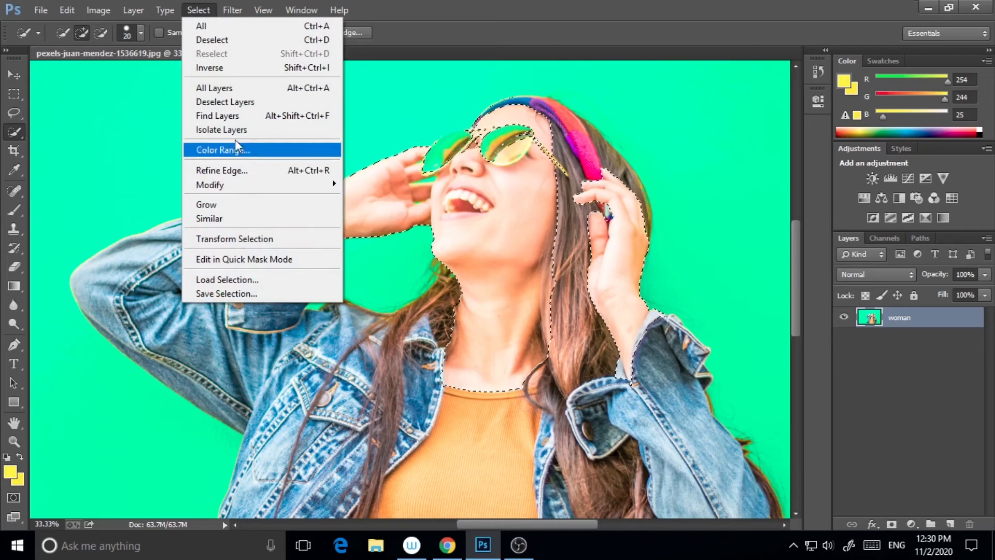
{"action": "mouse_move", "coordinate": [98, 10]}
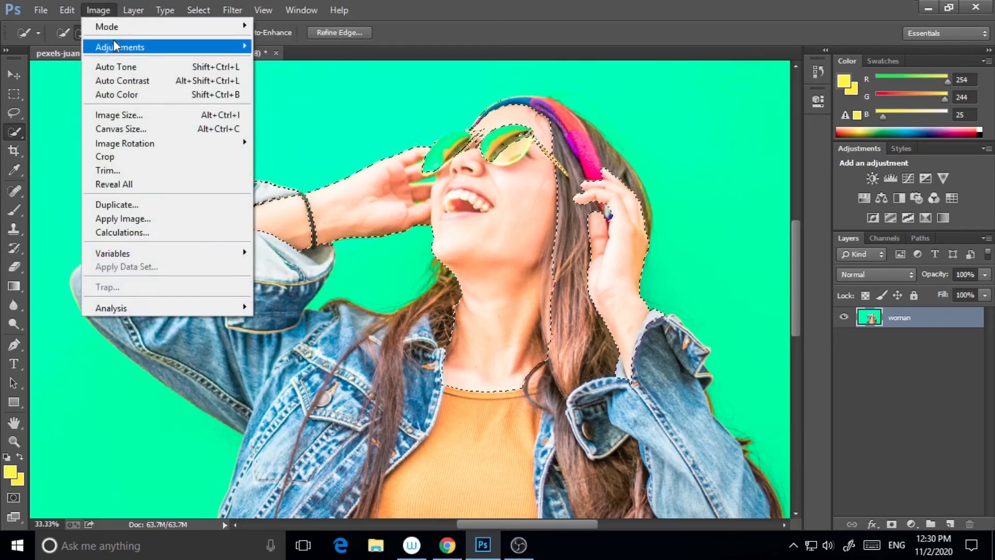
{"action": "mouse_move", "coordinate": [197, 47]}
{"action": "left_click", "coordinate": [304, 123]}
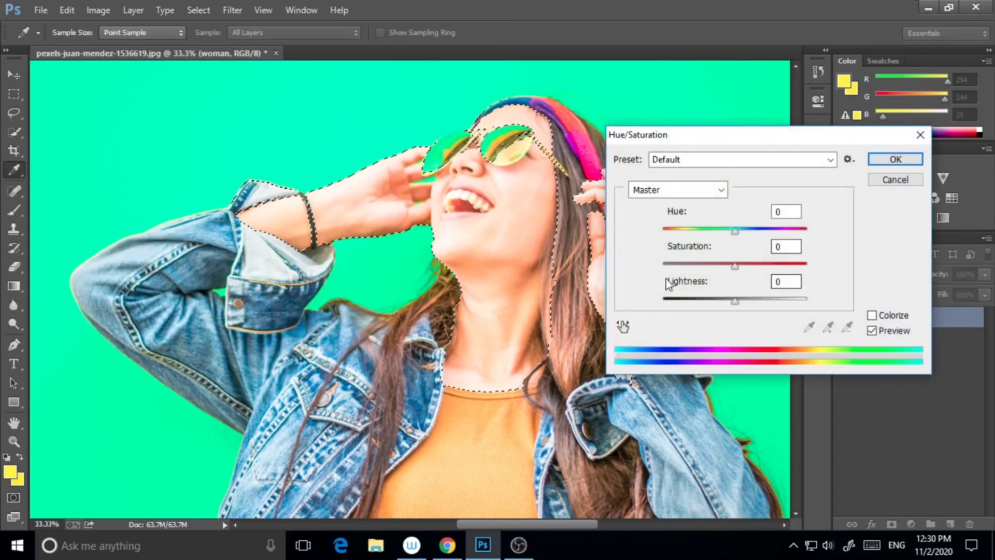
{"action": "left_click_drag", "start_coordinate": [734, 233], "coordinate": [710, 230]}
{"action": "left_click_drag", "start_coordinate": [738, 270], "coordinate": [734, 269]}
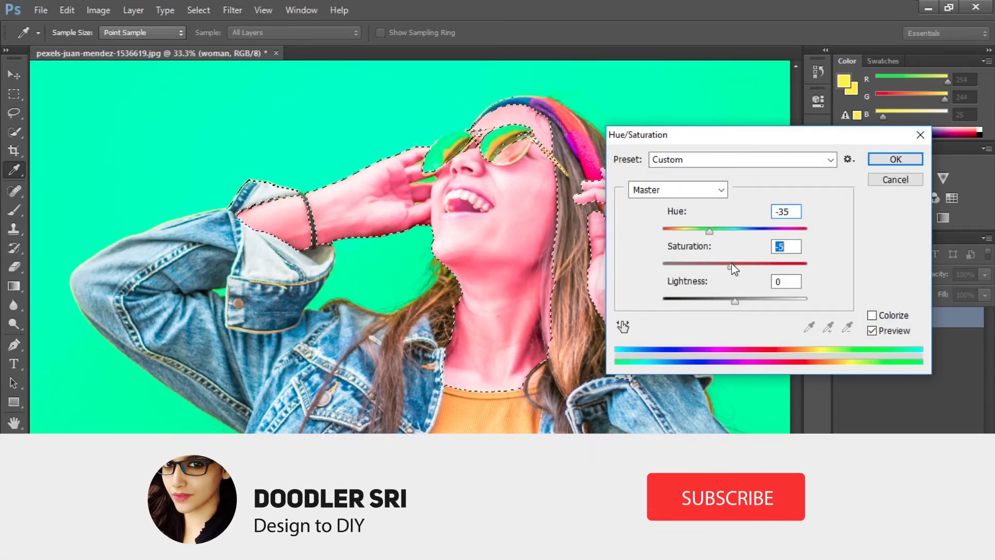
{"action": "left_click", "coordinate": [895, 159]}
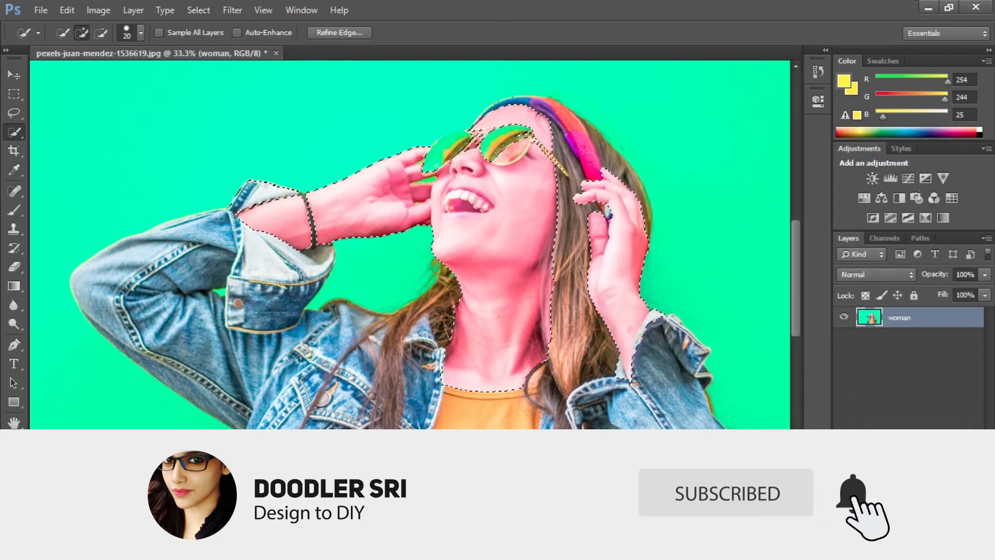
- Select the entire image and examine the recolored skin in the full photo and close up around the woman's face and hands
{"action": "left_click", "coordinate": [198, 10]}
{"action": "left_click", "coordinate": [201, 26]}
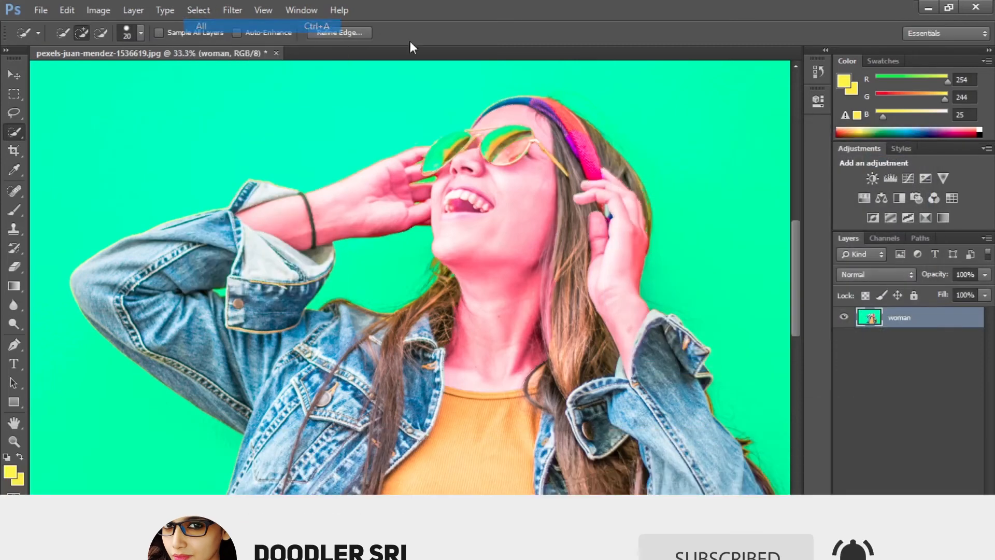
{"action": "key", "text": "ctrl+minus"}
{"action": "key", "text": "ctrl+minus"}
{"action": "key", "text": "ctrl+minus"}
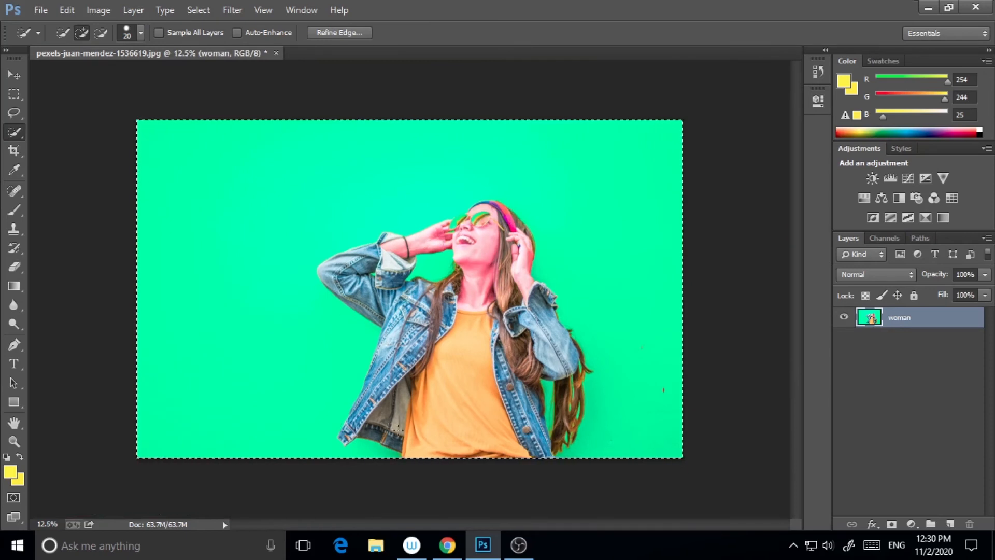
{"action": "left_click", "coordinate": [14, 441]}
{"action": "left_click_drag", "start_coordinate": [460, 266], "coordinate": [653, 251]}
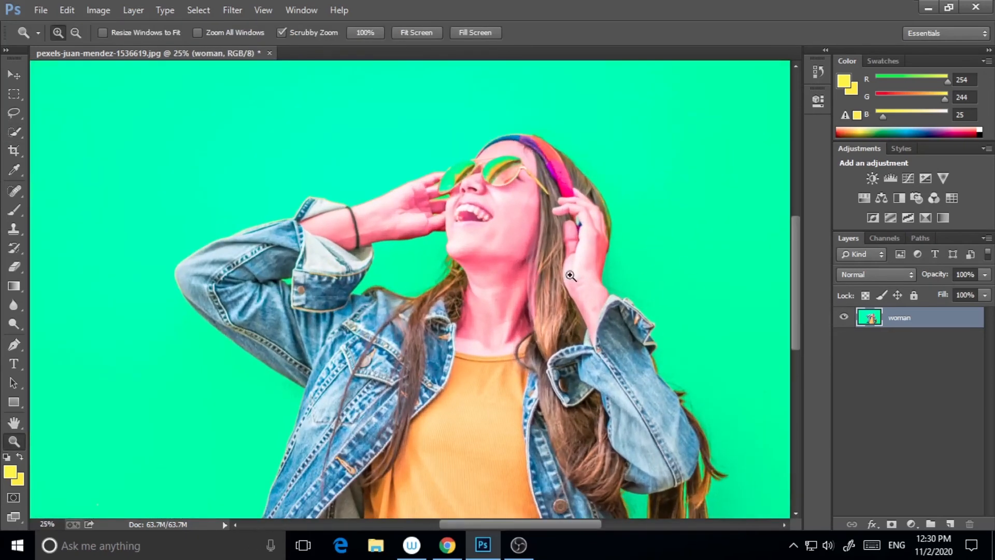